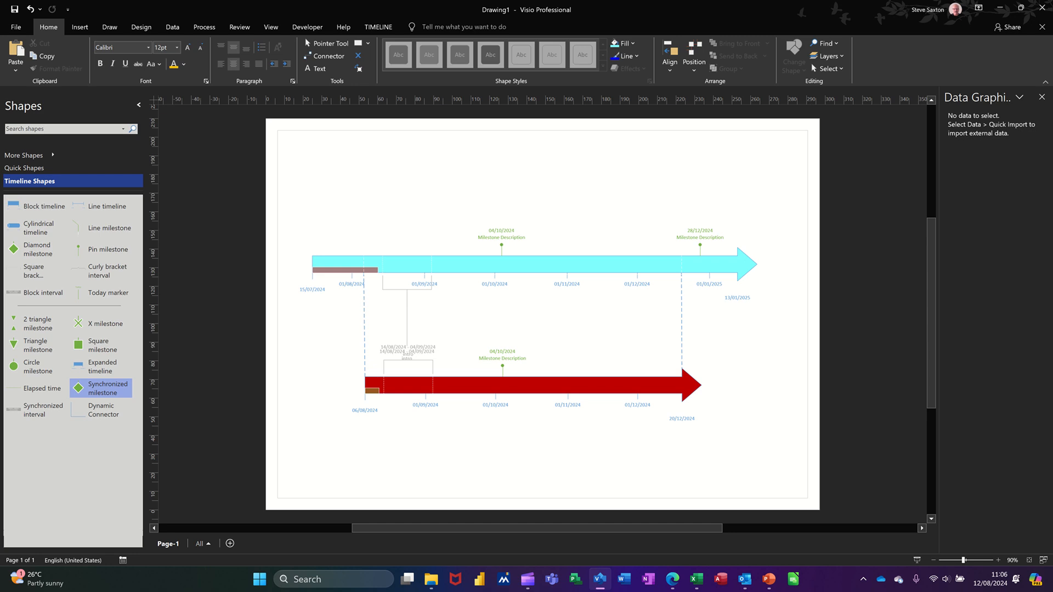
# - Start a new drawing and place a cylindrical timeline across the upper part of the page with a Months time scale
pyautogui.hotkey('ctrl', 'n')
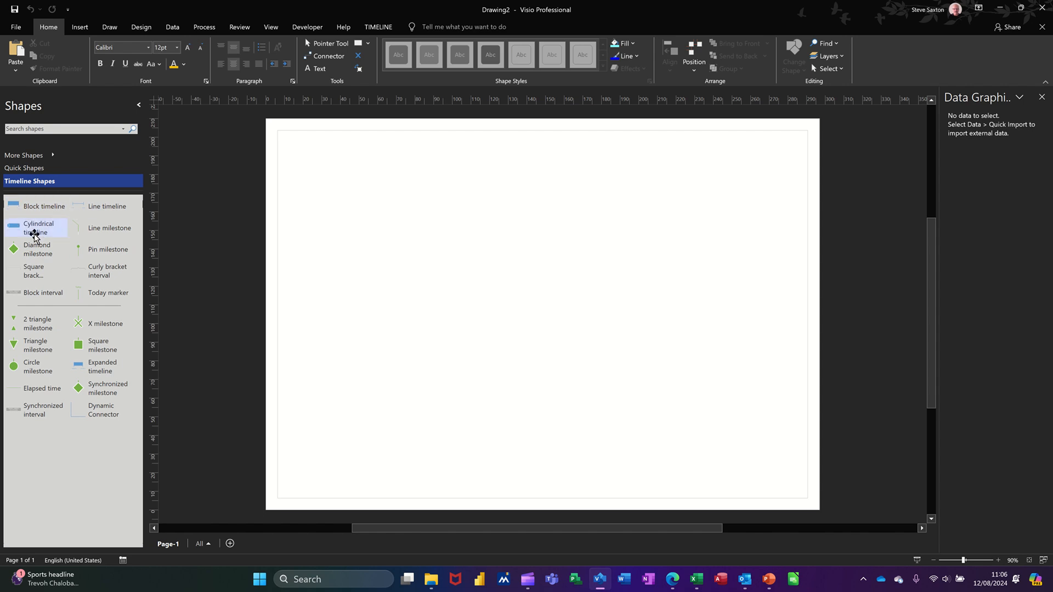
pyautogui.moveTo(27, 226); pyautogui.dragTo(548, 229)
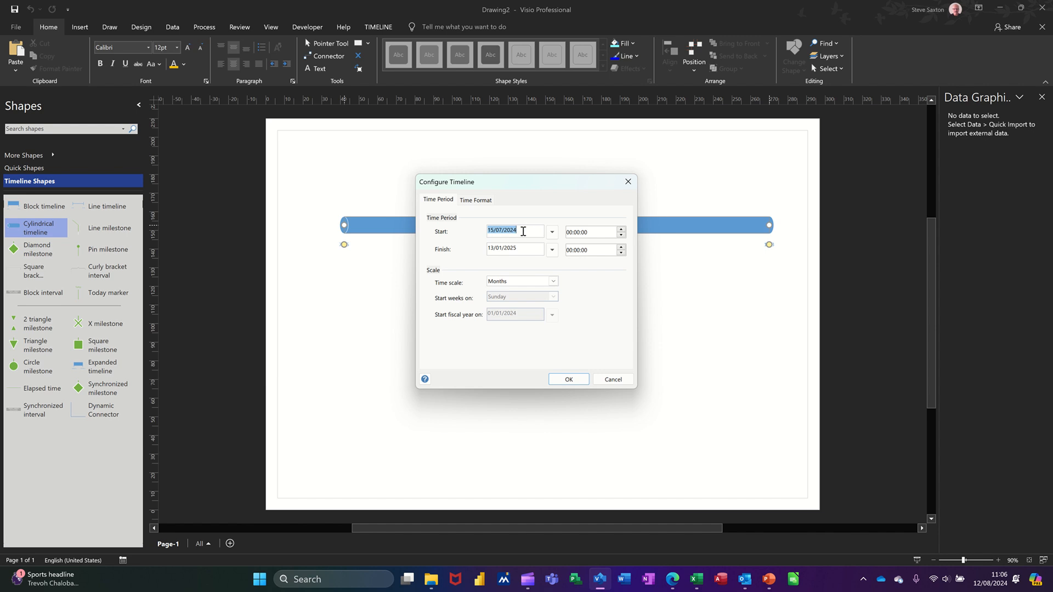
pyautogui.click(551, 233)
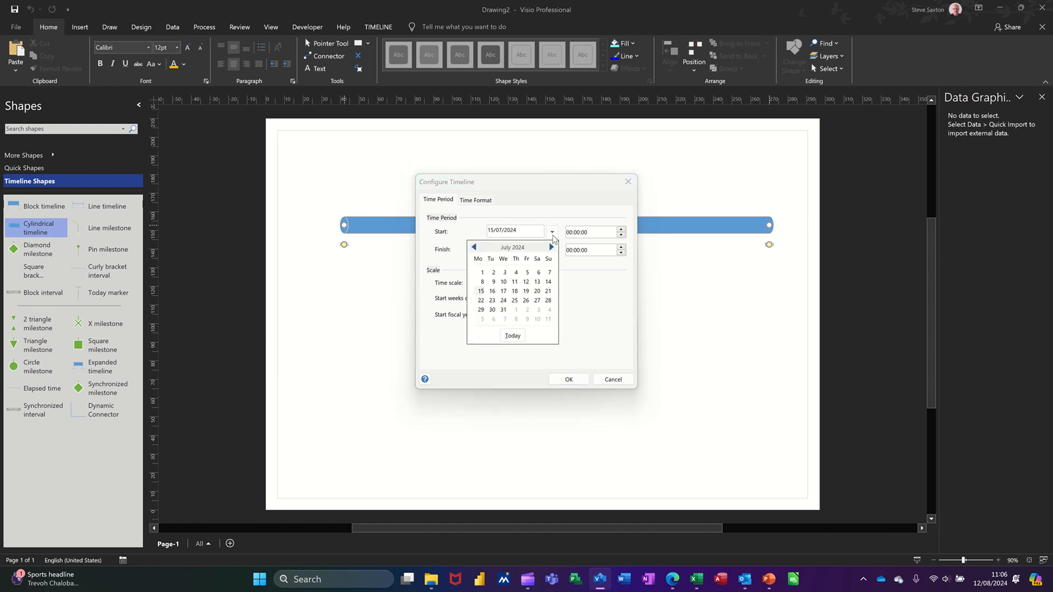
pyautogui.click(551, 233)
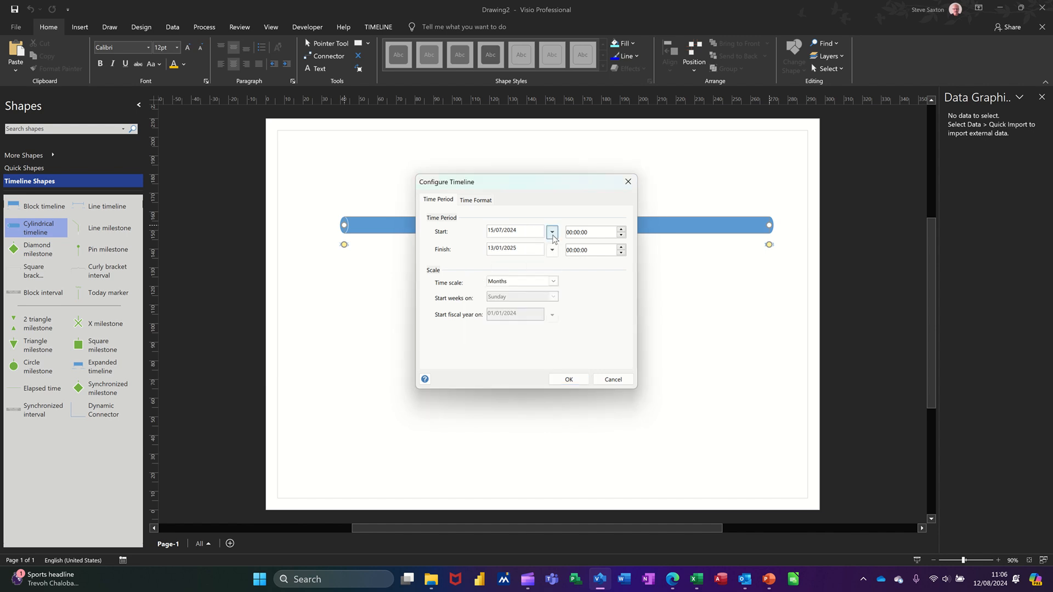
pyautogui.click(554, 282)
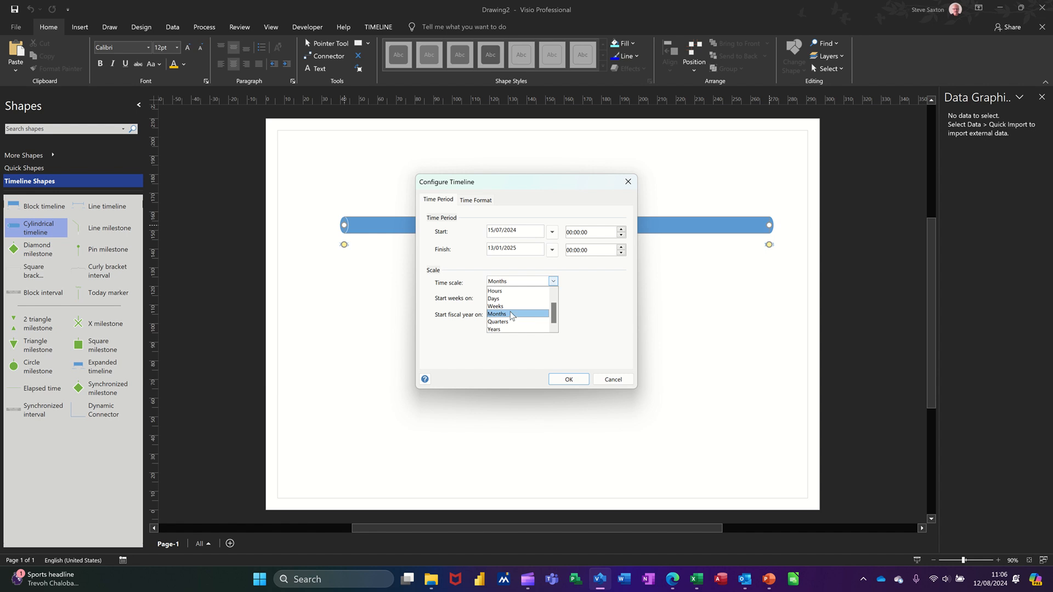
pyautogui.click(511, 315)
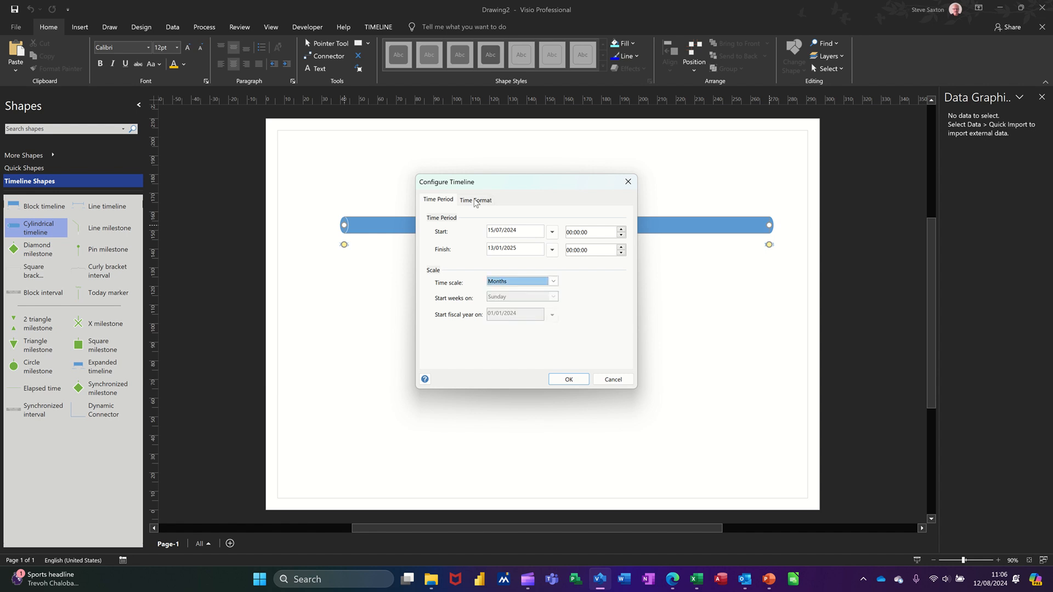
# - Review the timeline's language and date format options, keep English (United Kingdom), and accept the timeline configuration
pyautogui.click(474, 200)
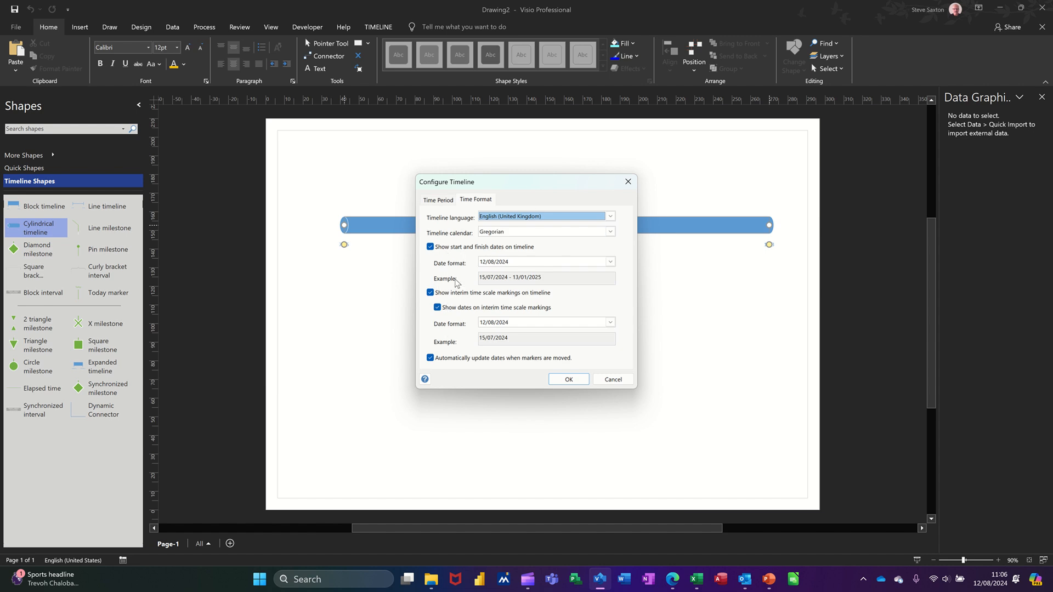
pyautogui.click(531, 219)
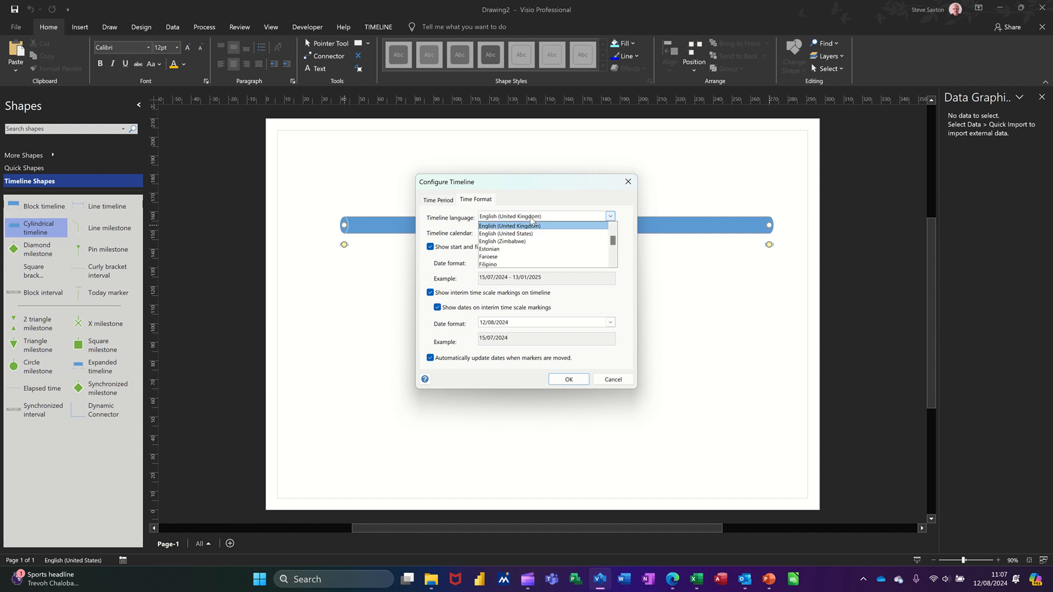
pyautogui.click(531, 219)
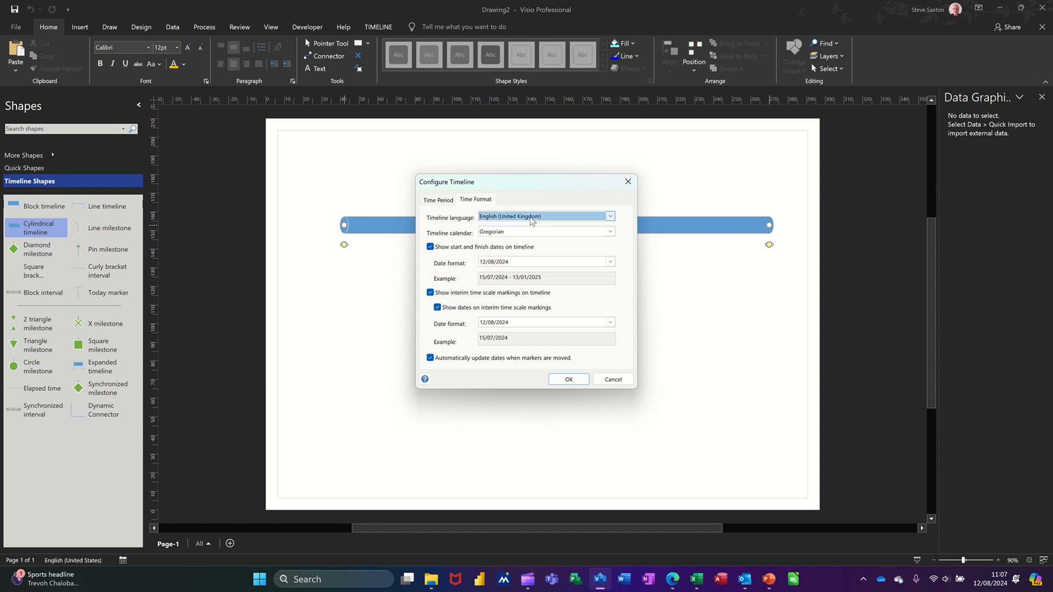
pyautogui.click(431, 202)
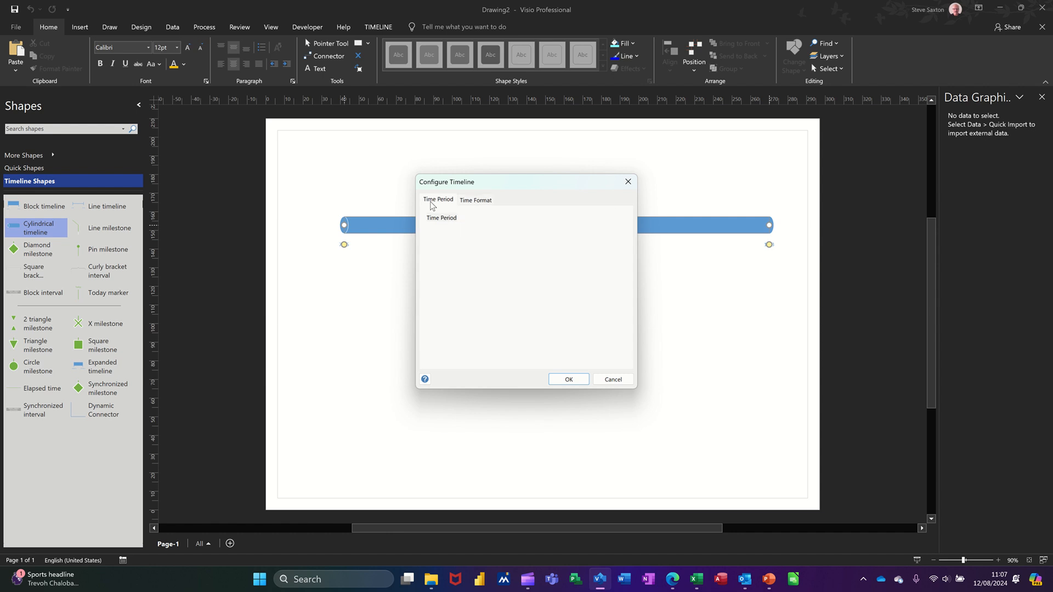
pyautogui.click(567, 380)
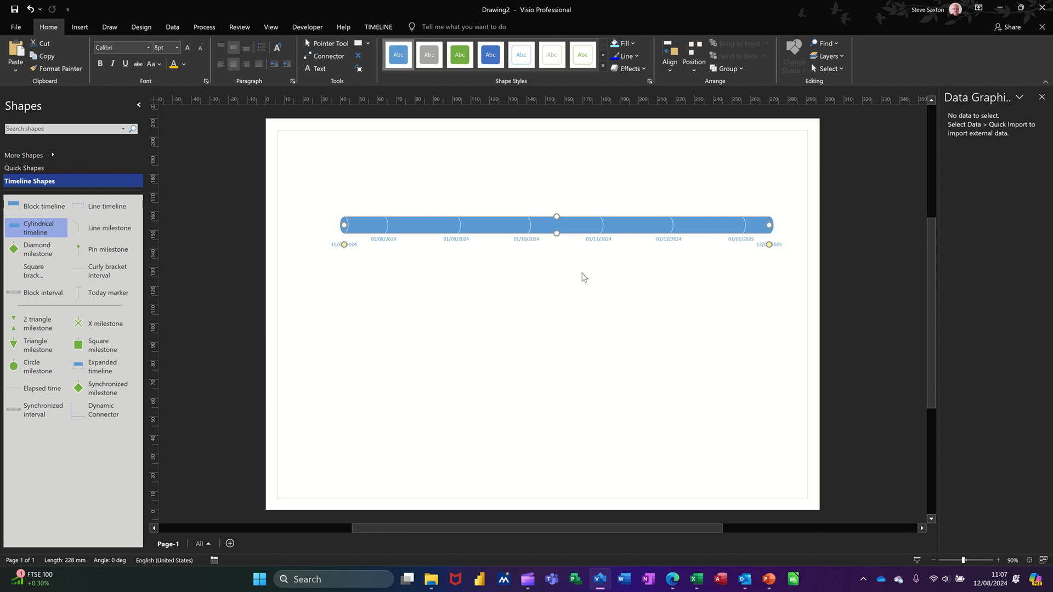
# - Add an arrowhead to the end of the cylindrical timeline
pyautogui.rightClick(652, 225)
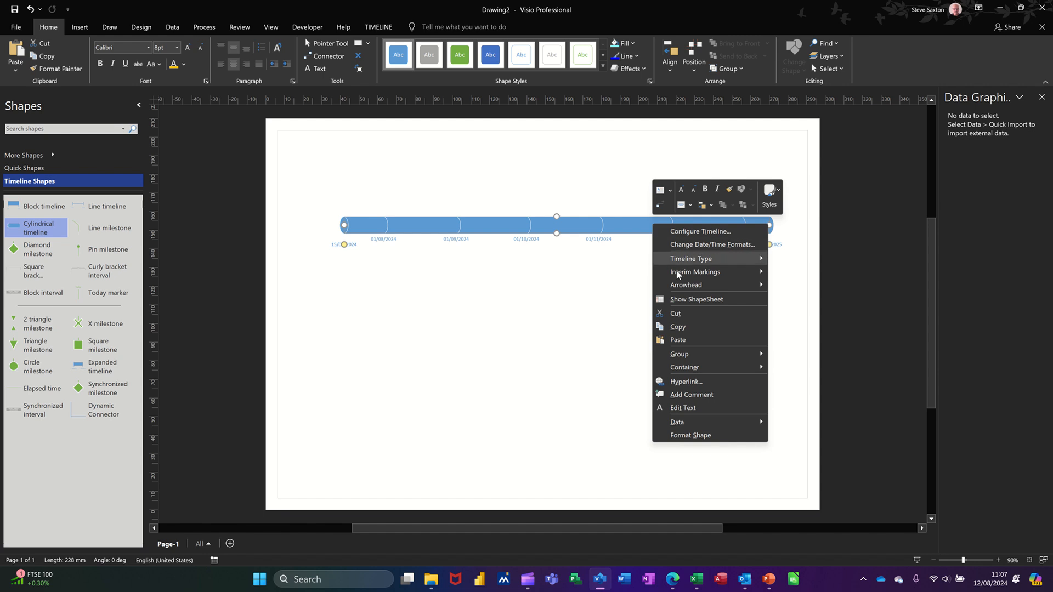
pyautogui.moveTo(683, 289)
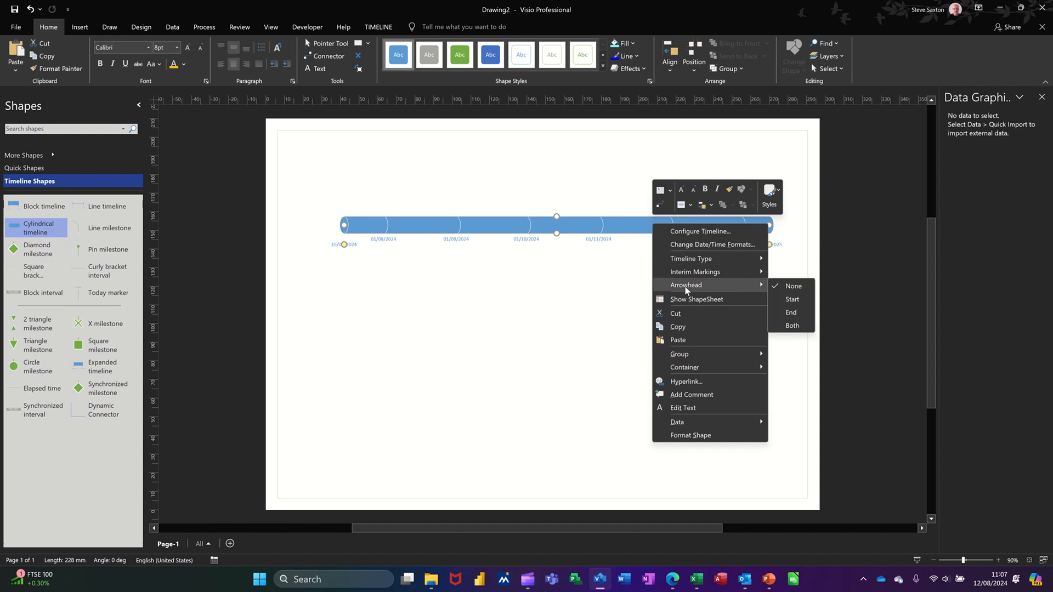
pyautogui.click(792, 313)
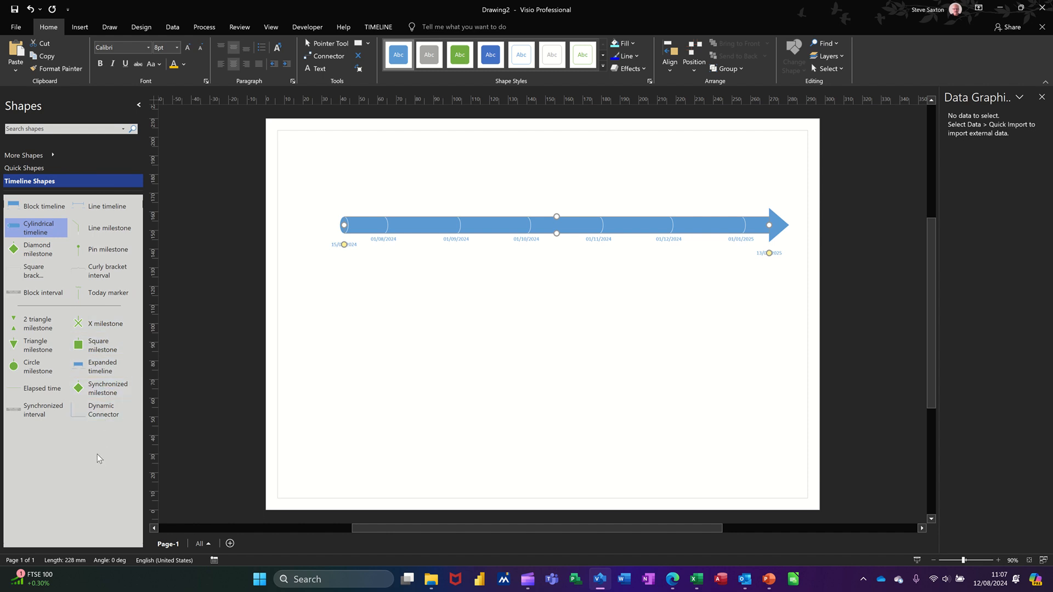
# - Add an elapsed time bar to the timeline and fill it with the standard dark red
pyautogui.moveTo(94, 366); pyautogui.dragTo(388, 229)
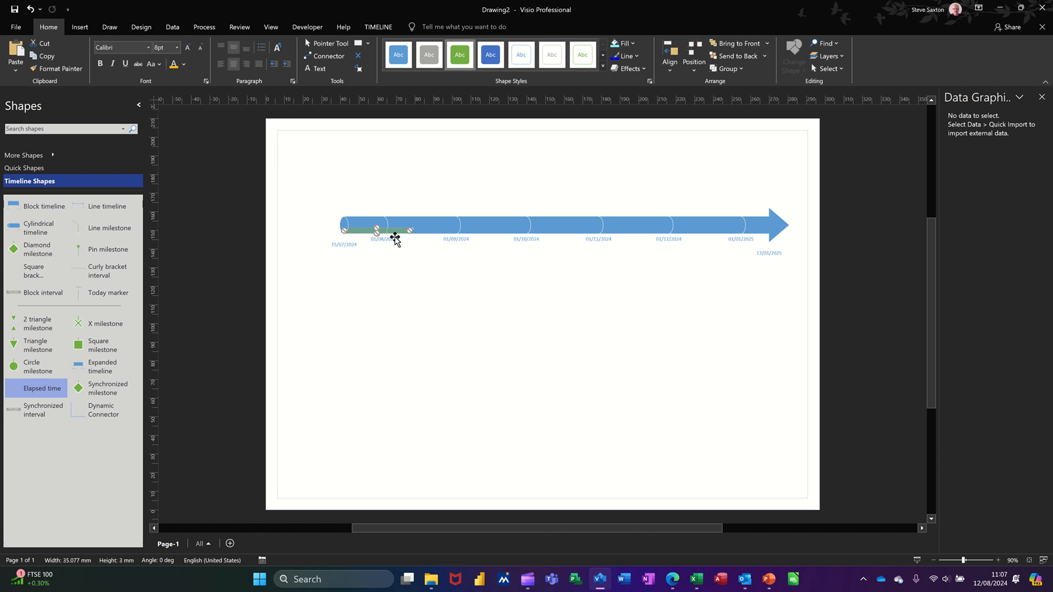
pyautogui.click(634, 43)
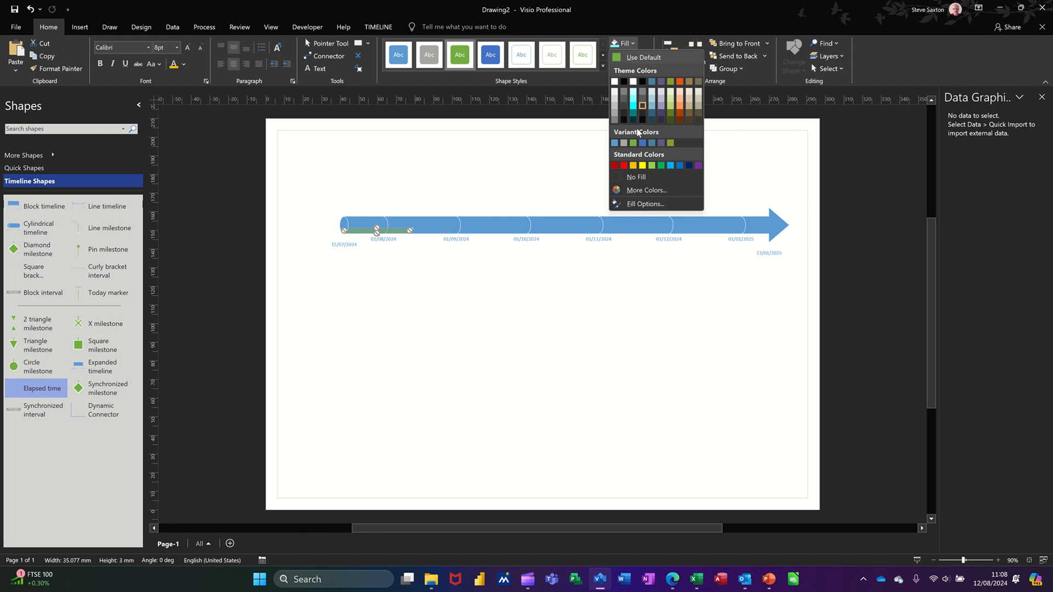
pyautogui.click(615, 165)
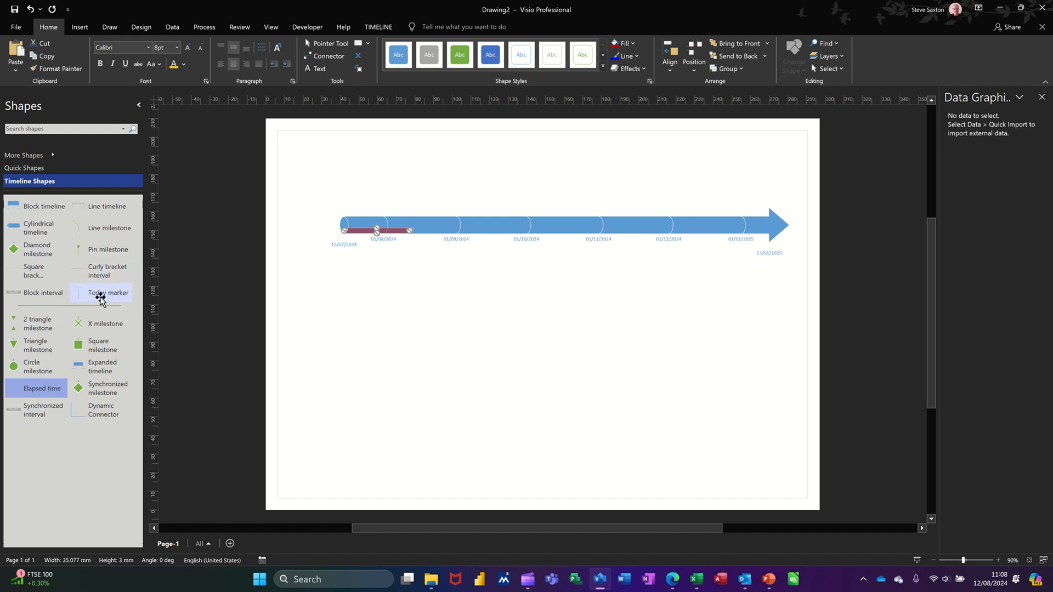
# - Add a curly bracket interval from 14/08/2024 to 15/09/2024 described as "Phase 1" and move its label below the timeline
pyautogui.moveTo(98, 274); pyautogui.dragTo(454, 222)
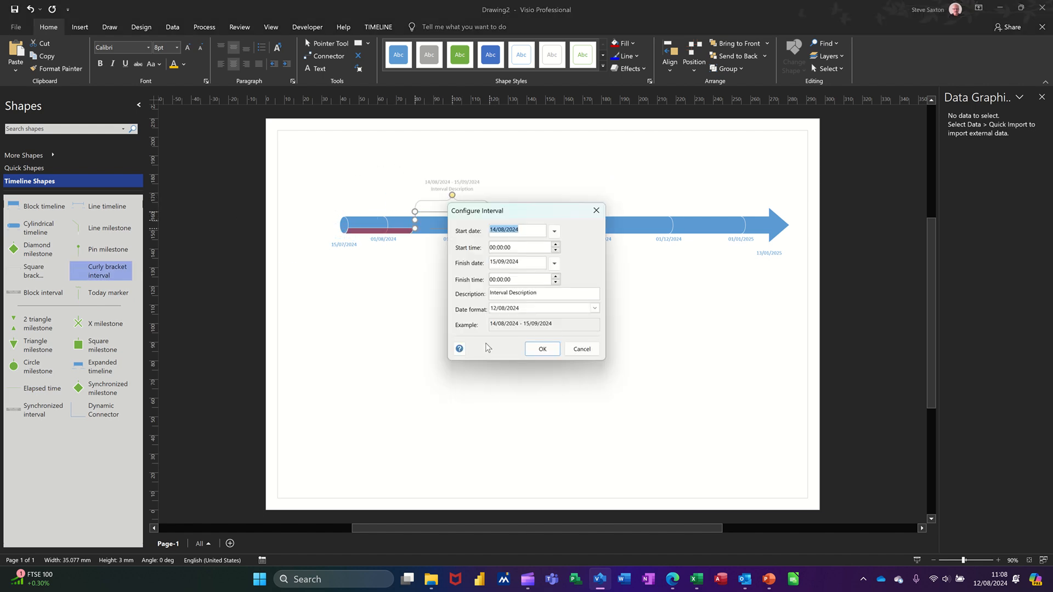
pyautogui.moveTo(547, 292); pyautogui.dragTo(484, 293)
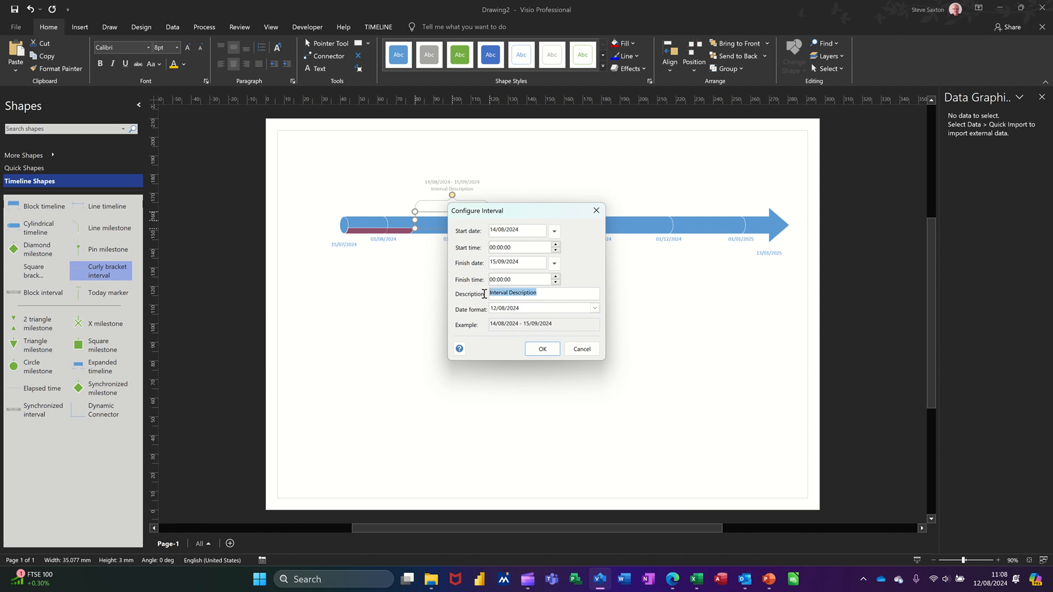
pyautogui.write('Phase 1')
pyautogui.click(535, 348)
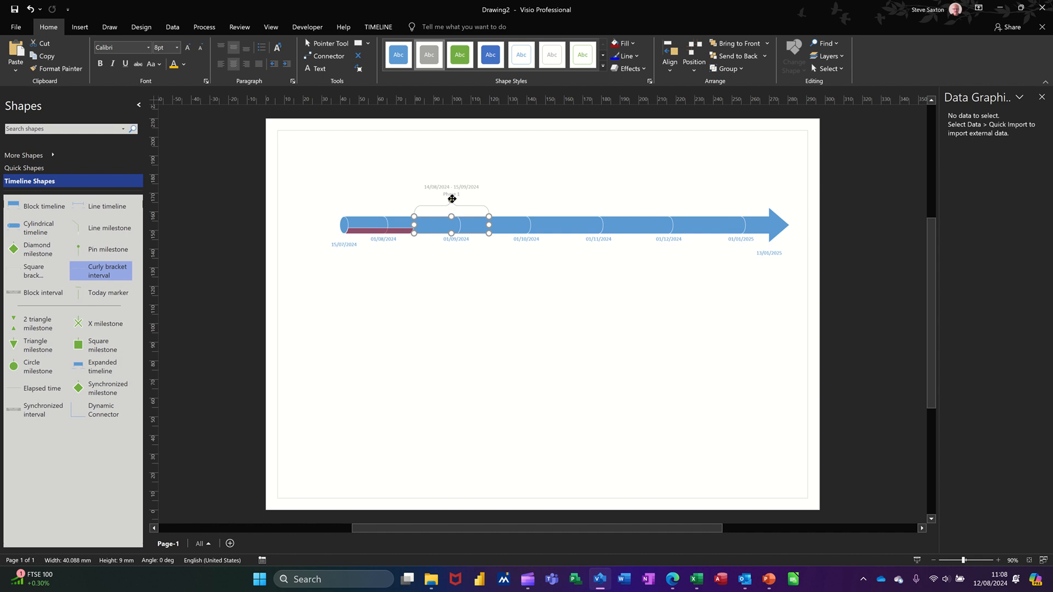
pyautogui.moveTo(455, 243); pyautogui.dragTo(457, 294)
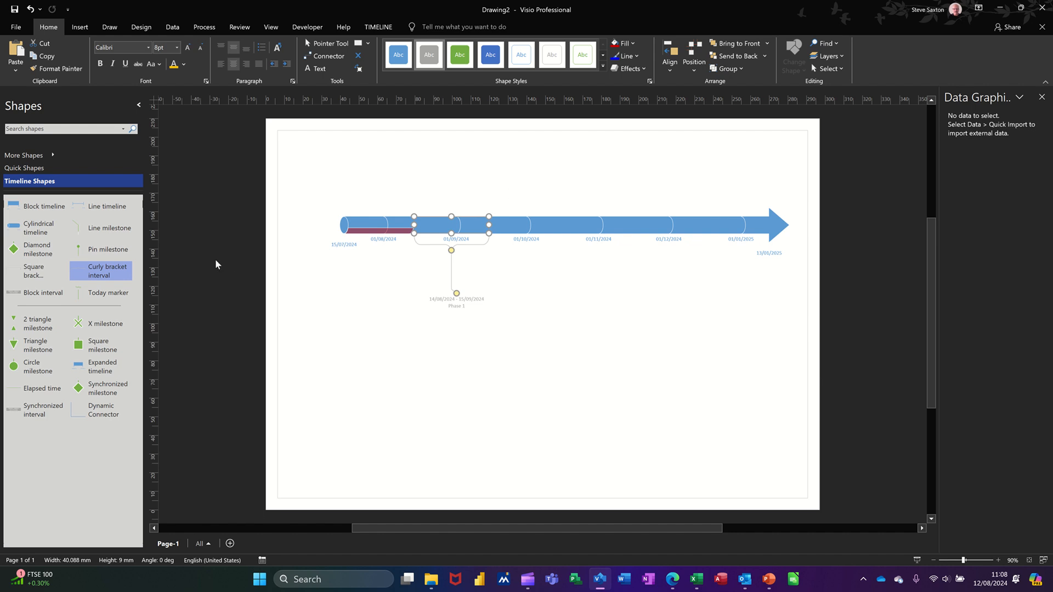
# - Add a square bracket interval from 16/09/2024 to 18/10/2024 above the timeline, described as "Phase 2"
pyautogui.moveTo(33, 271); pyautogui.dragTo(528, 204)
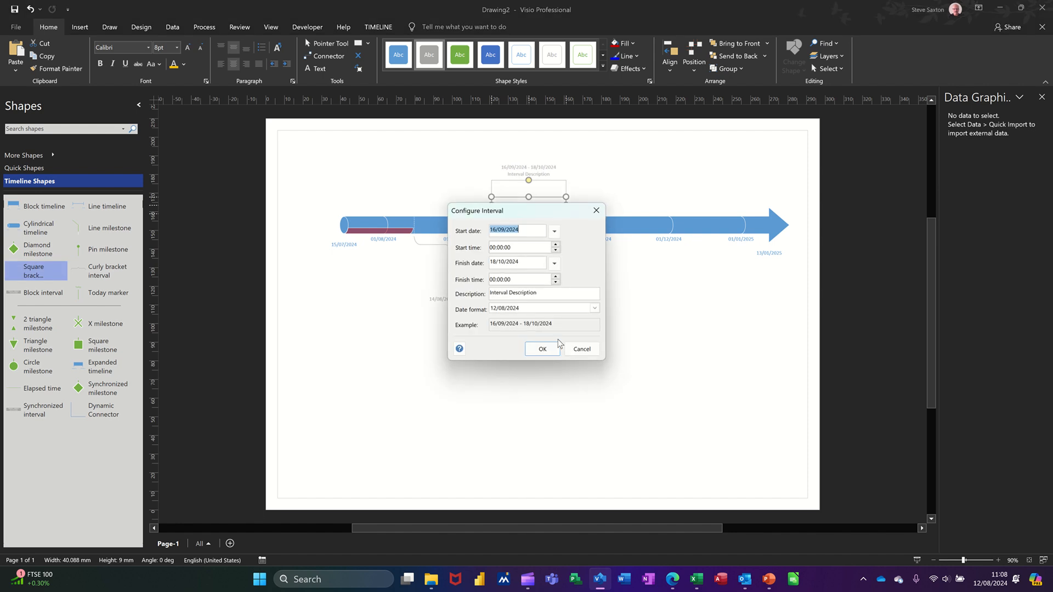
pyautogui.moveTo(557, 294); pyautogui.dragTo(455, 296)
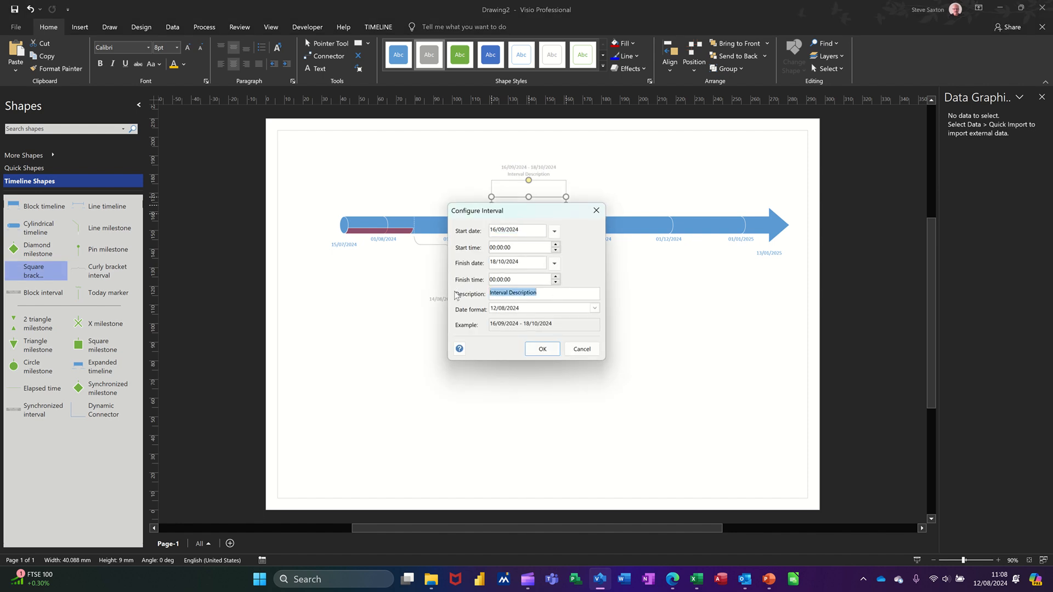
pyautogui.write('Phase 2')
pyautogui.click(543, 350)
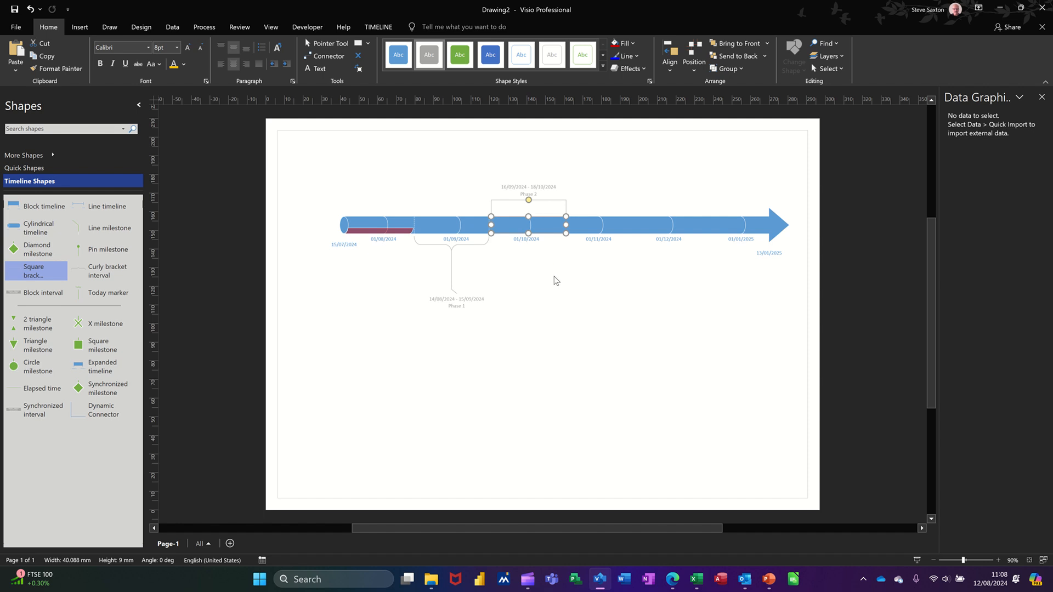
pyautogui.click(557, 284)
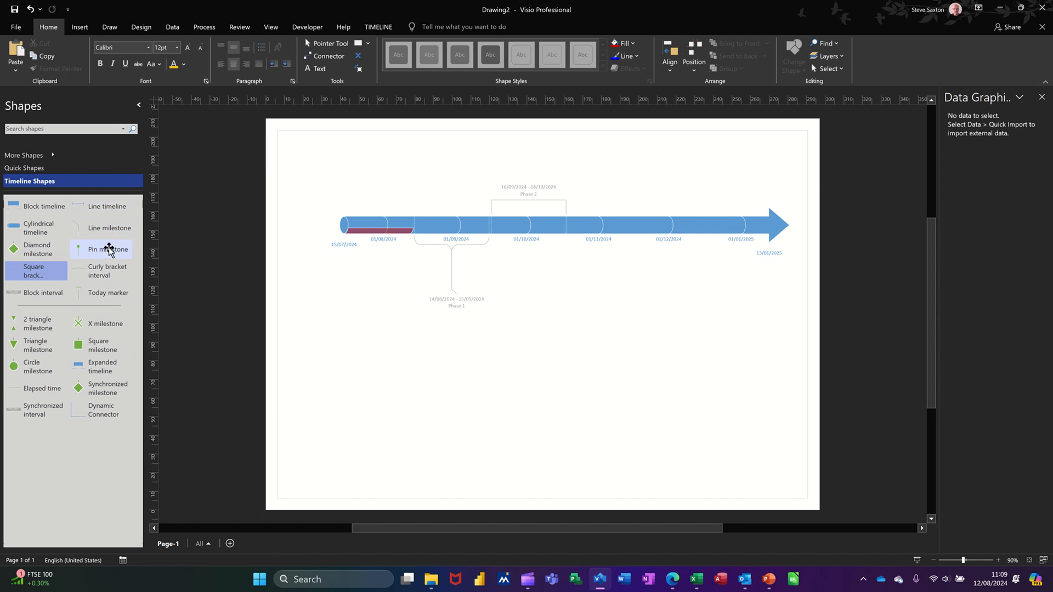
# - Add a pin milestone at 20/10/2024 described as "End of phase" and move its label below the timeline
pyautogui.moveTo(101, 250); pyautogui.dragTo(569, 218)
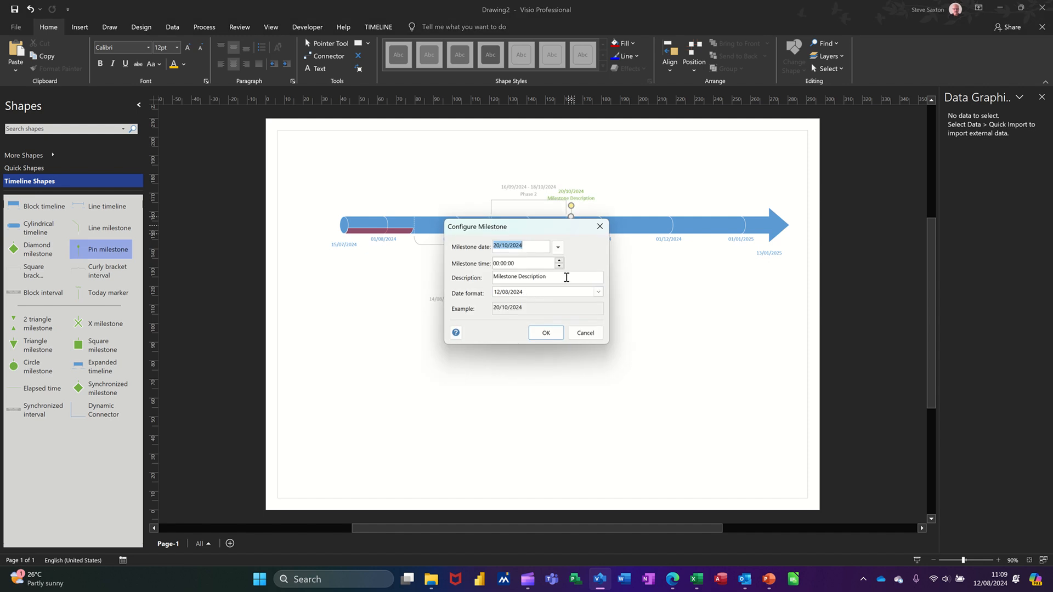
pyautogui.moveTo(564, 277); pyautogui.dragTo(447, 272)
pyautogui.write('End of phase')
pyautogui.click(545, 333)
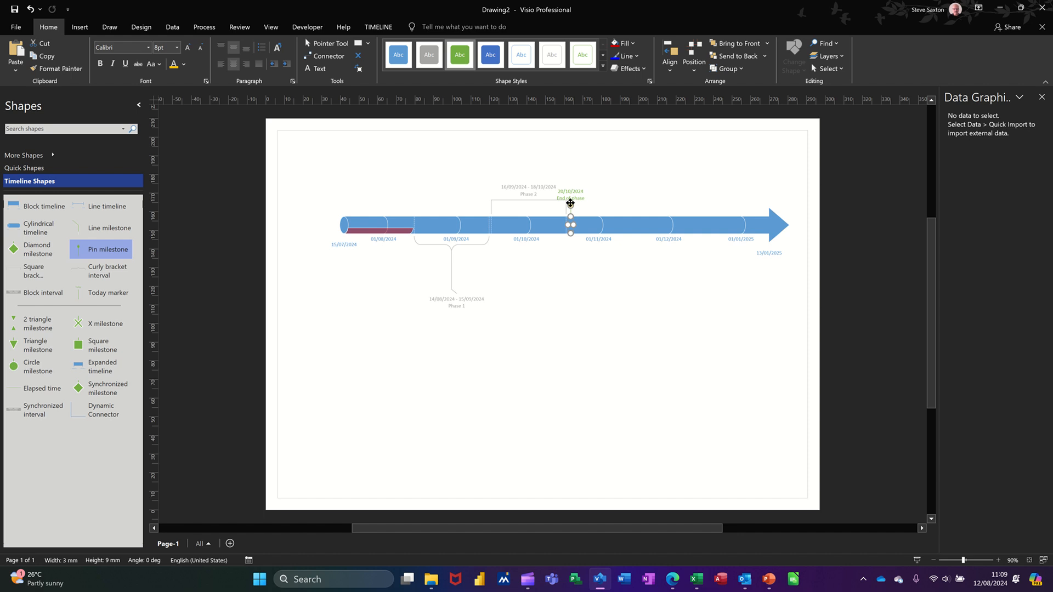
pyautogui.moveTo(570, 204); pyautogui.dragTo(578, 270)
pyautogui.click(616, 271)
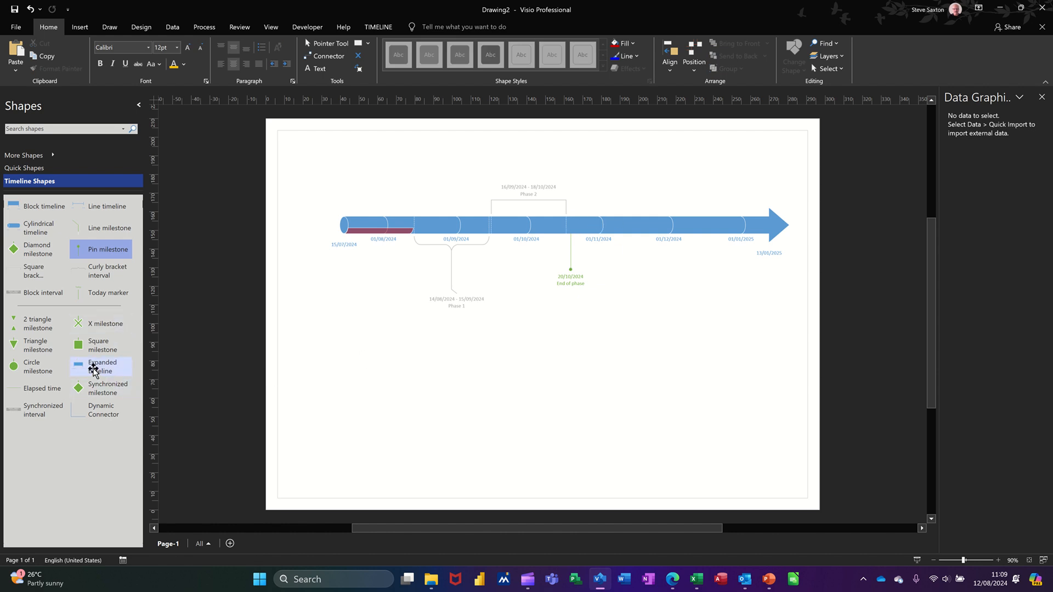
# - Place an expanded timeline below the main one and set its finish date to 01/10/2024
pyautogui.moveTo(93, 370); pyautogui.dragTo(529, 352)
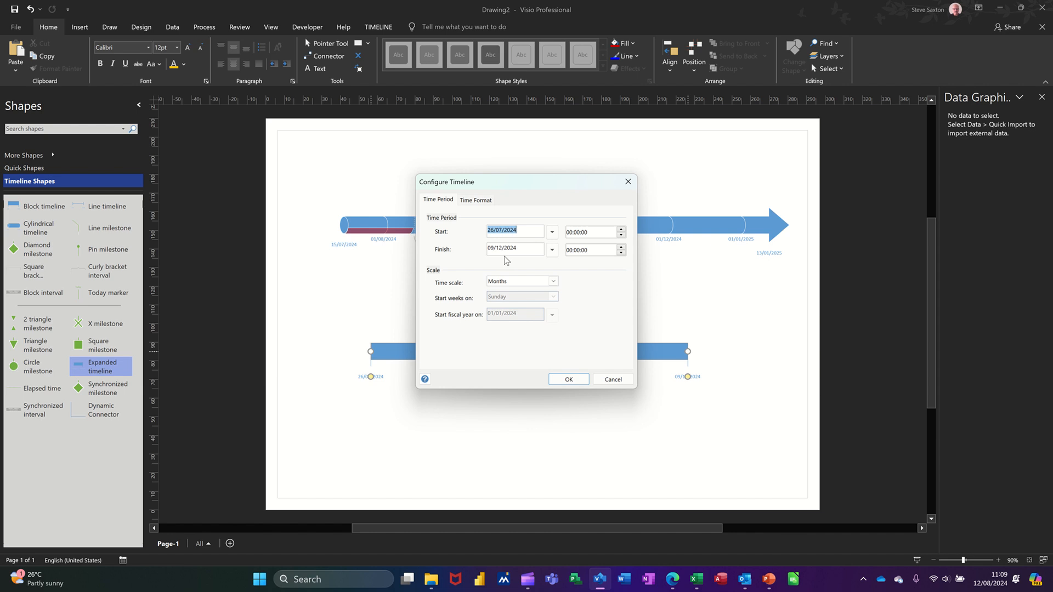
pyautogui.click(551, 251)
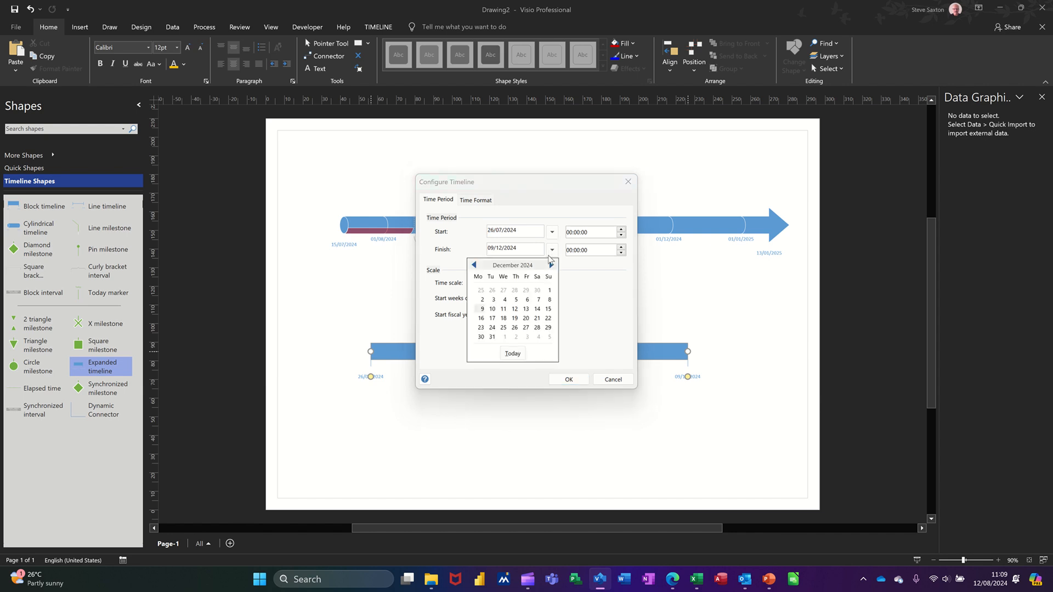
pyautogui.click(475, 265)
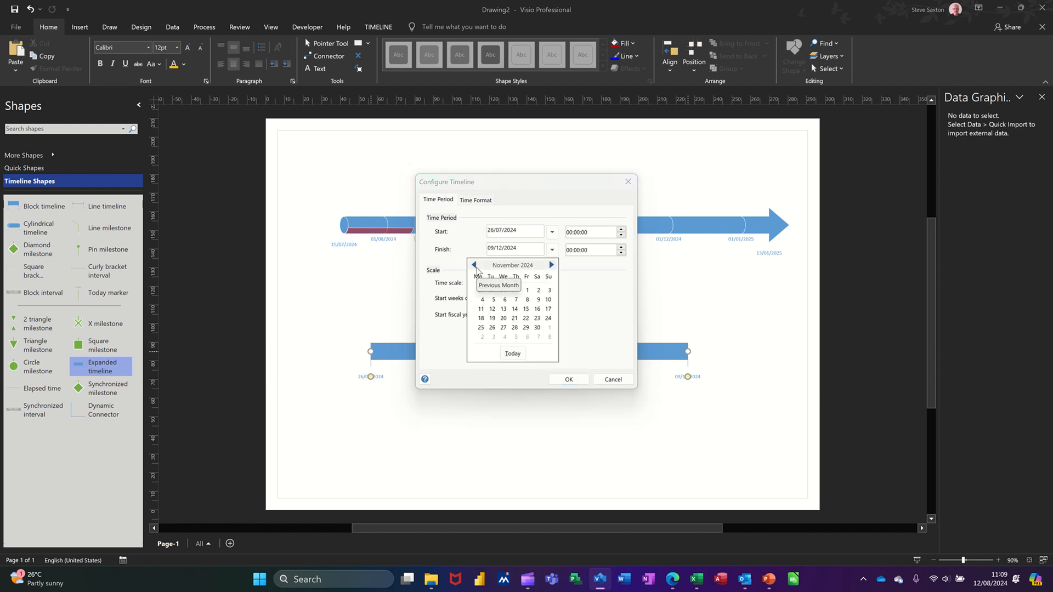
pyautogui.click(475, 265)
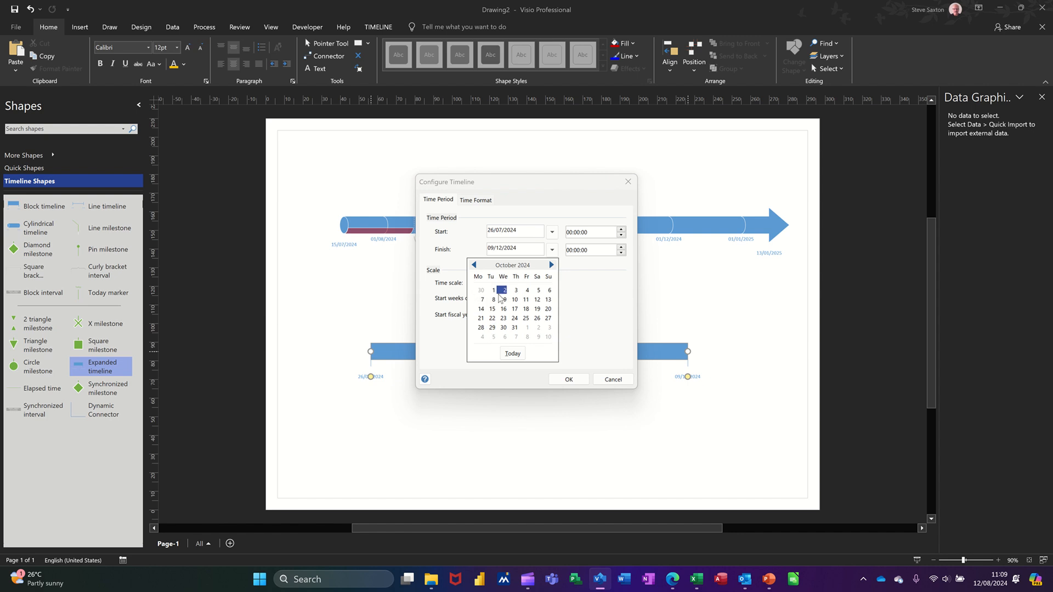
pyautogui.click(492, 290)
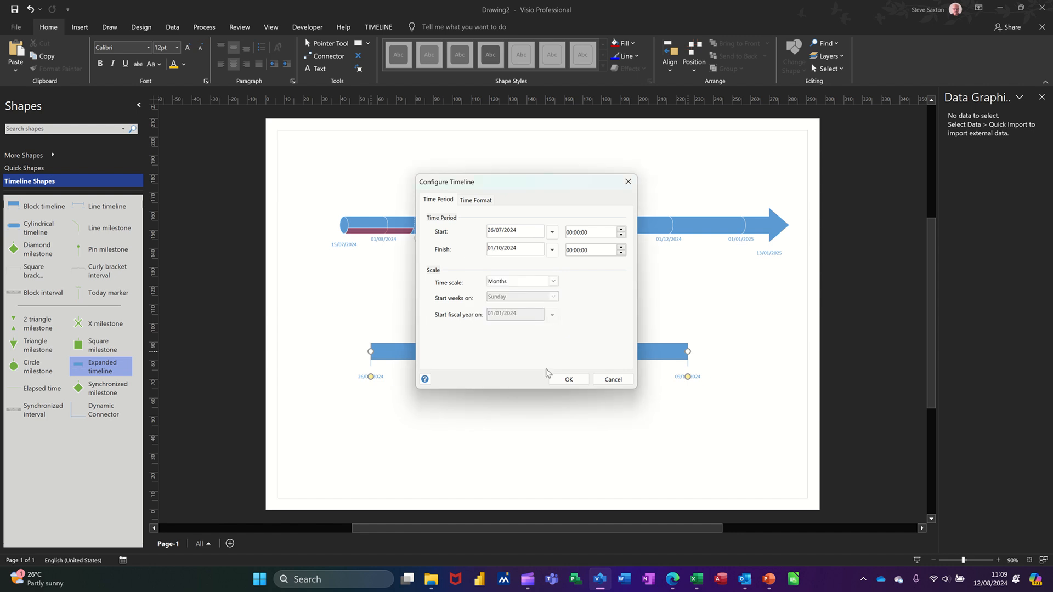
pyautogui.click(568, 379)
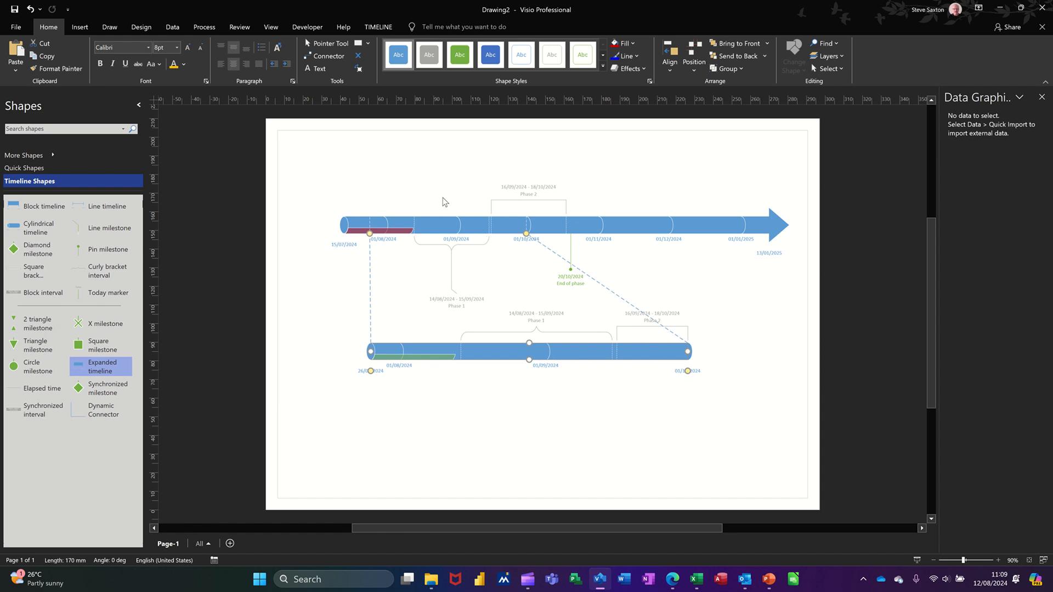
# - Reconfigure the expanded timeline's time period with a finish date of 31/10/2024
pyautogui.rightClick(583, 349)
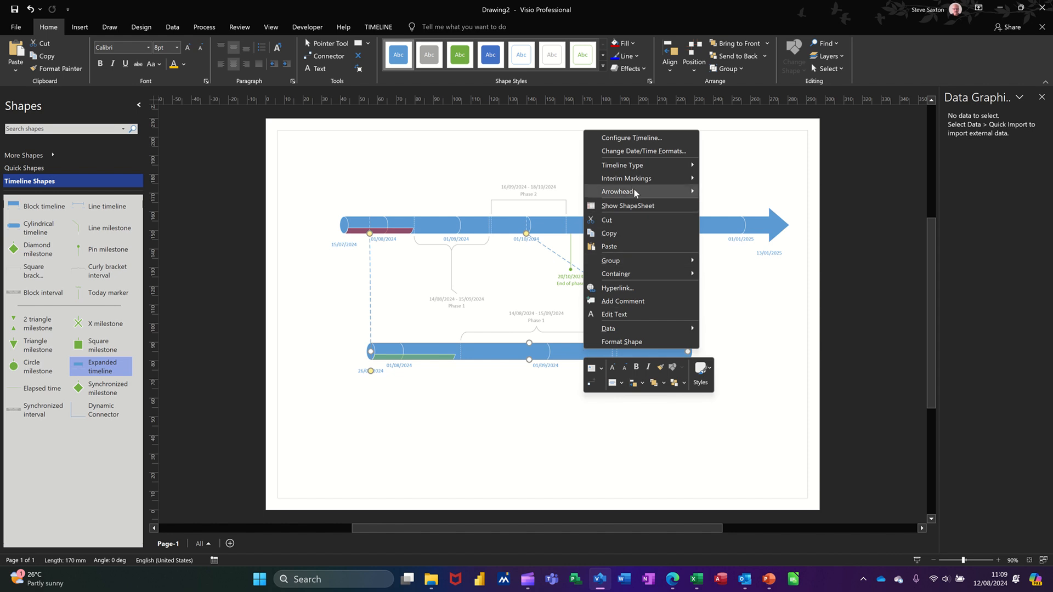
pyautogui.click(632, 137)
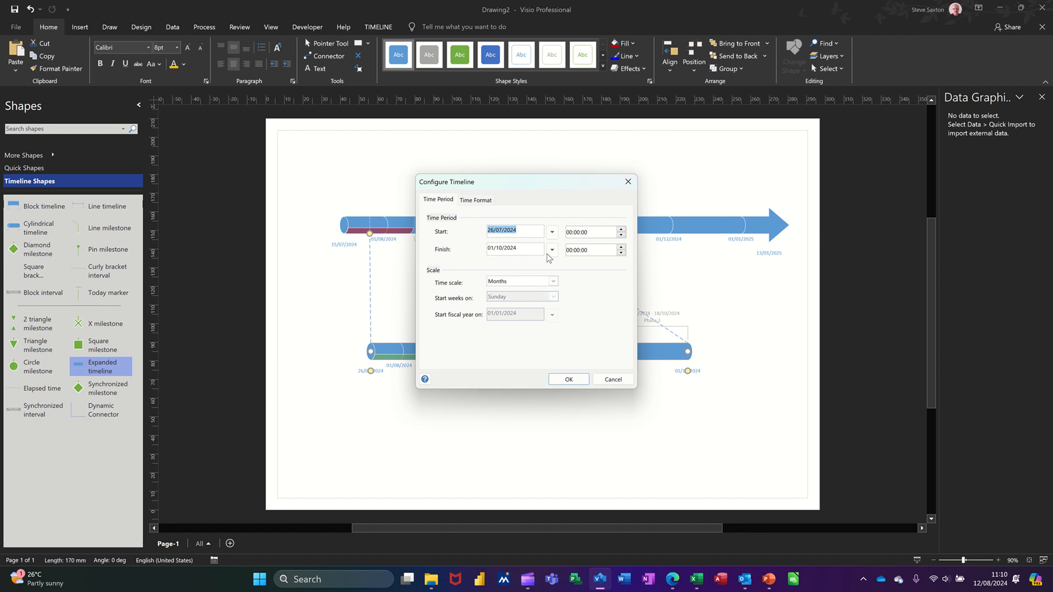
pyautogui.click(551, 250)
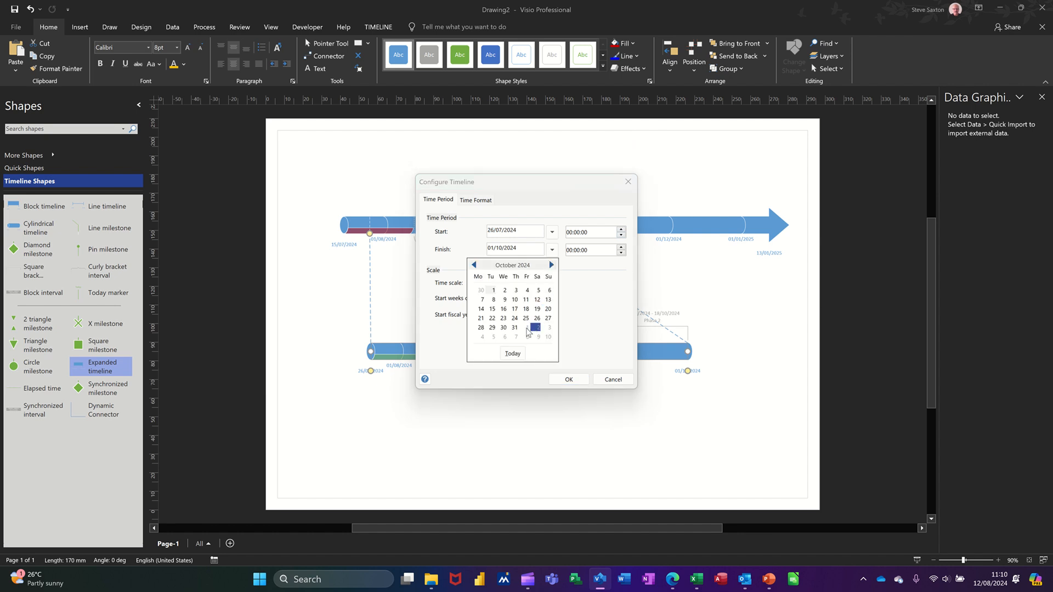
pyautogui.click(514, 327)
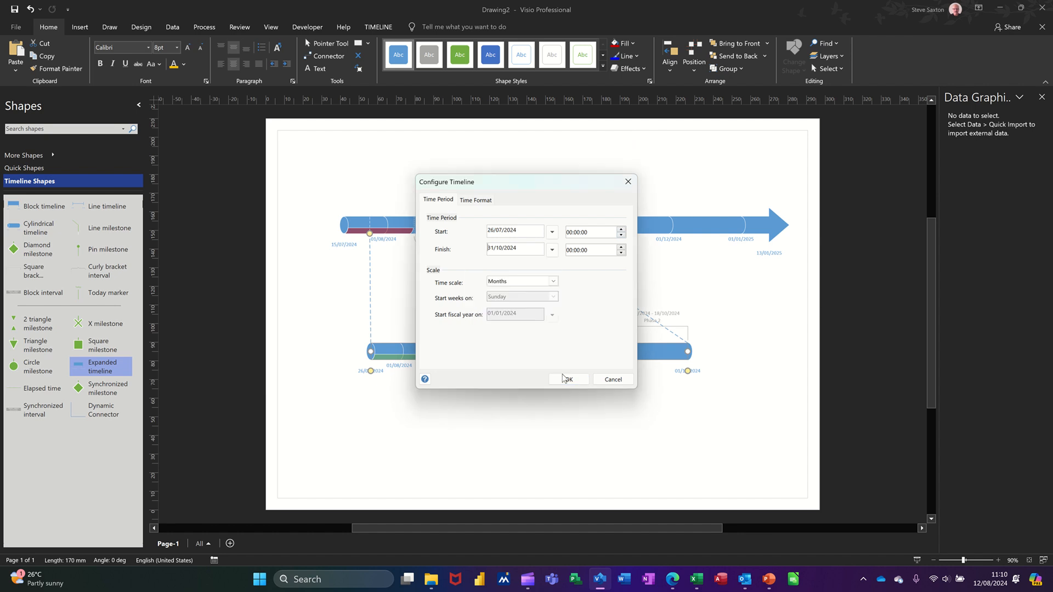
pyautogui.click(566, 379)
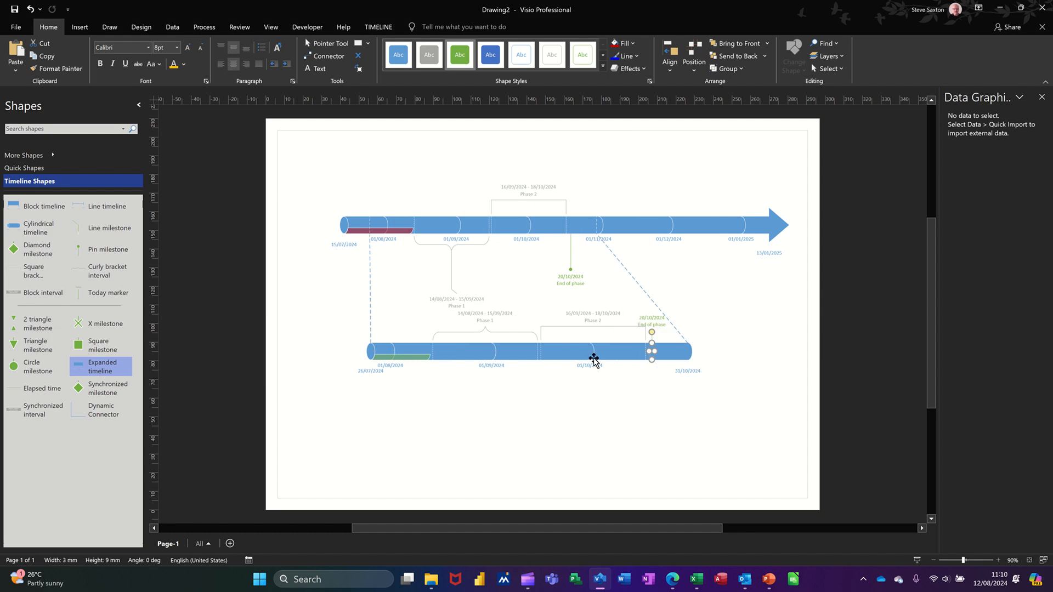
# - Add an arrowhead to the end of the expanded timeline
pyautogui.rightClick(665, 356)
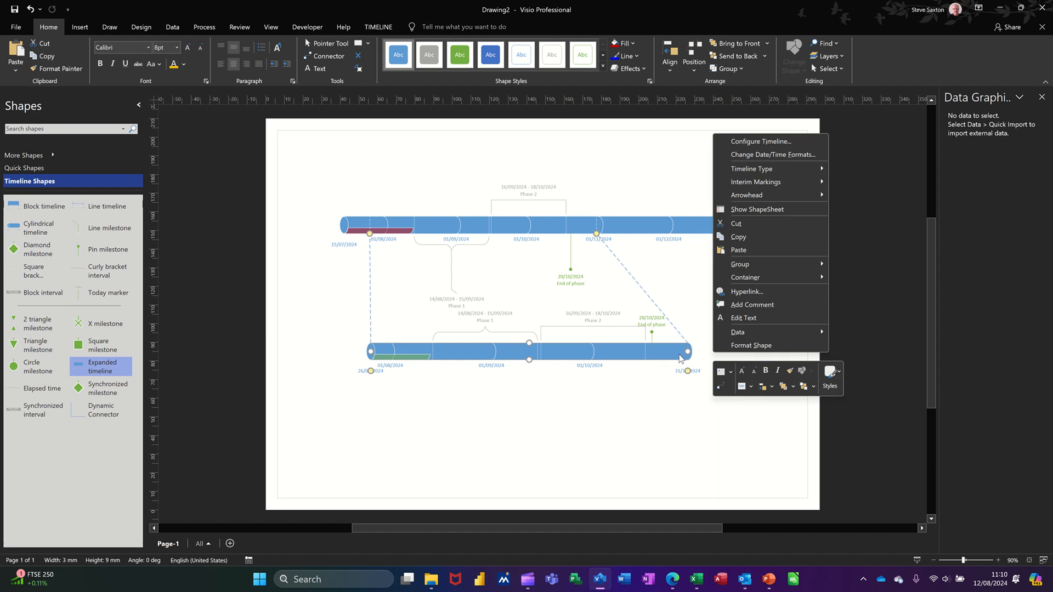
pyautogui.moveTo(753, 198)
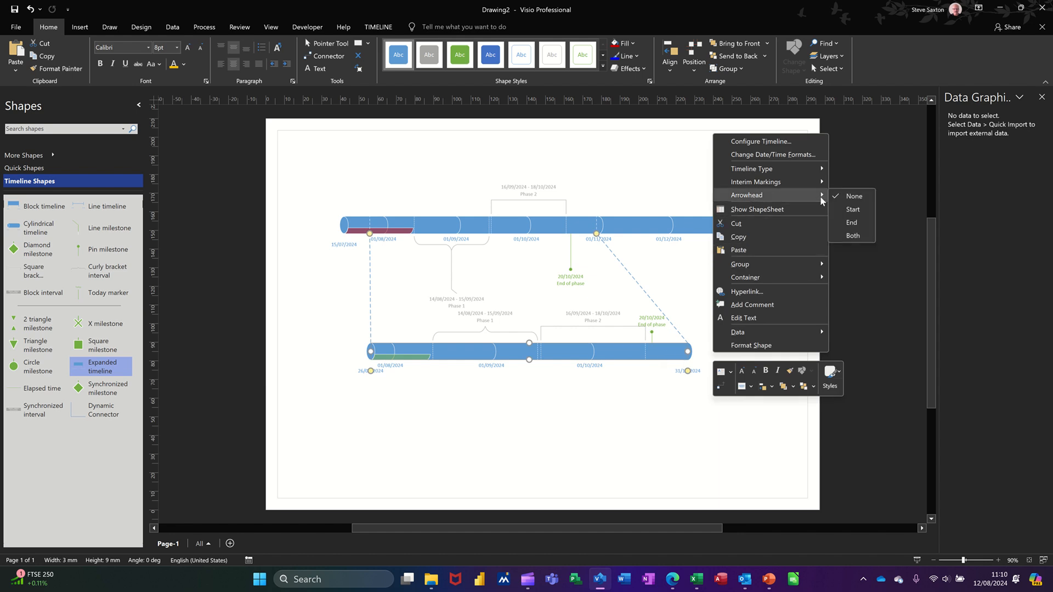
pyautogui.click(837, 222)
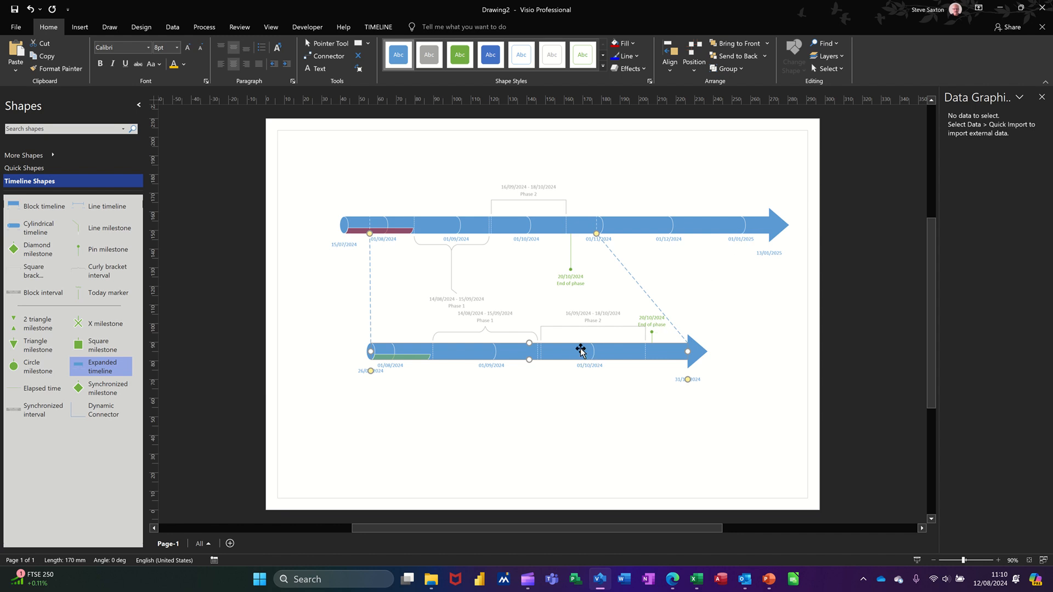
# - Fill the expanded timeline with standard orange and the main timeline with the grey variant colour
pyautogui.click(631, 44)
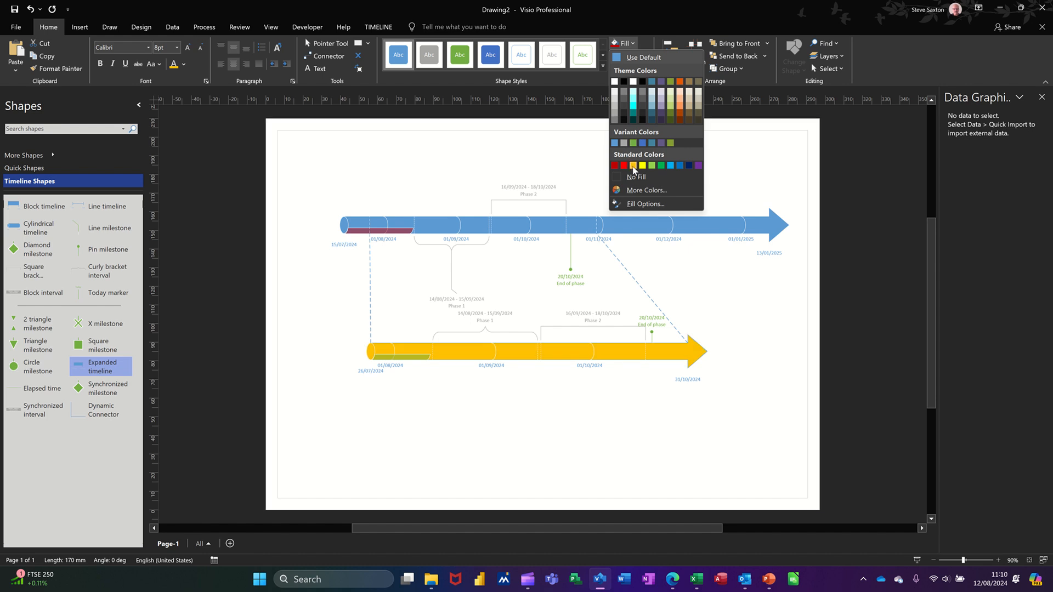
pyautogui.click(633, 166)
pyautogui.click(625, 218)
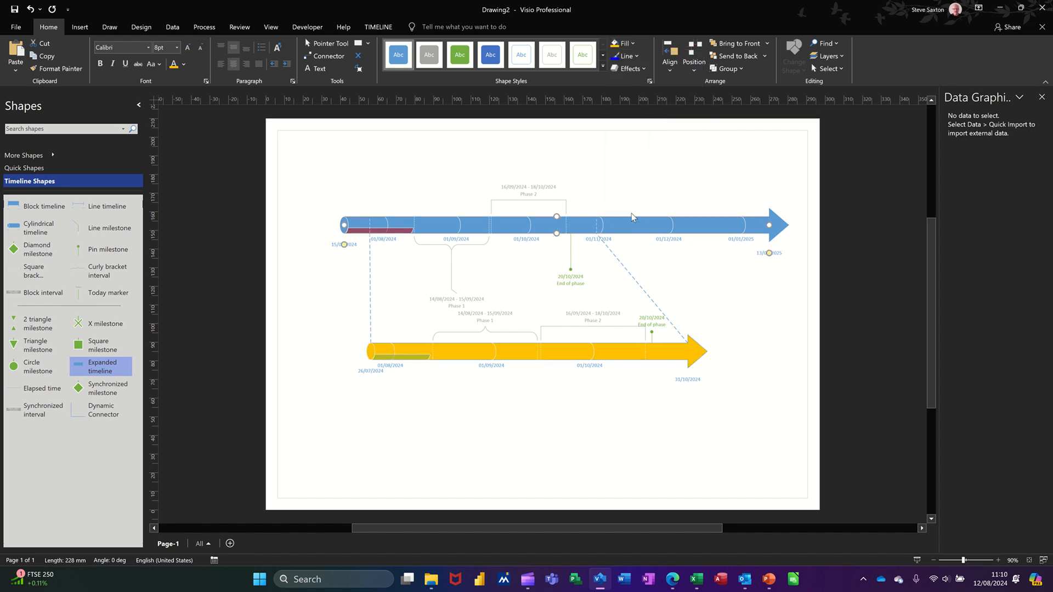
pyautogui.click(633, 45)
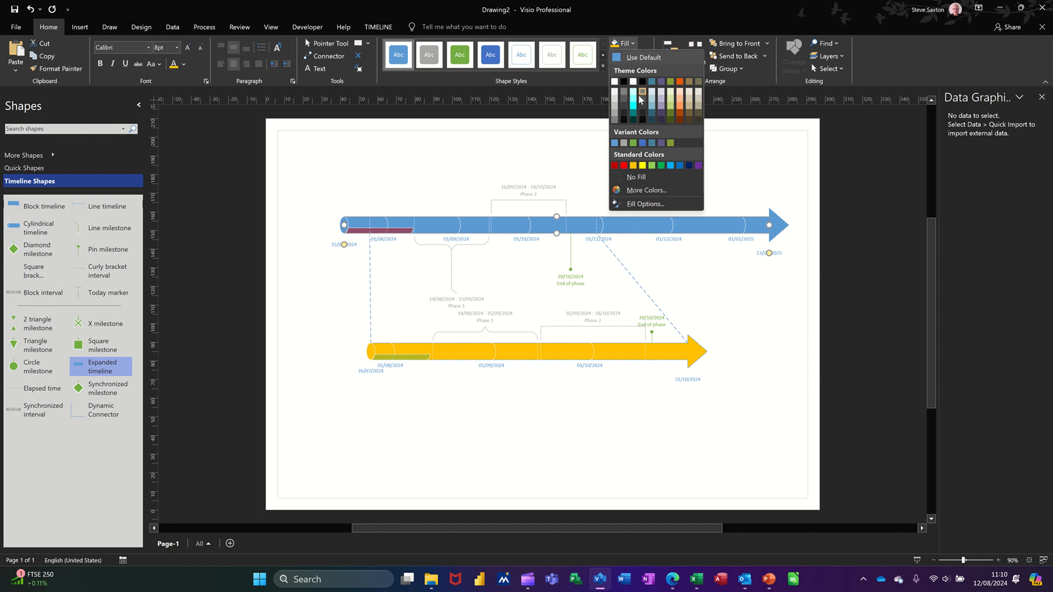
pyautogui.click(625, 144)
pyautogui.click(530, 387)
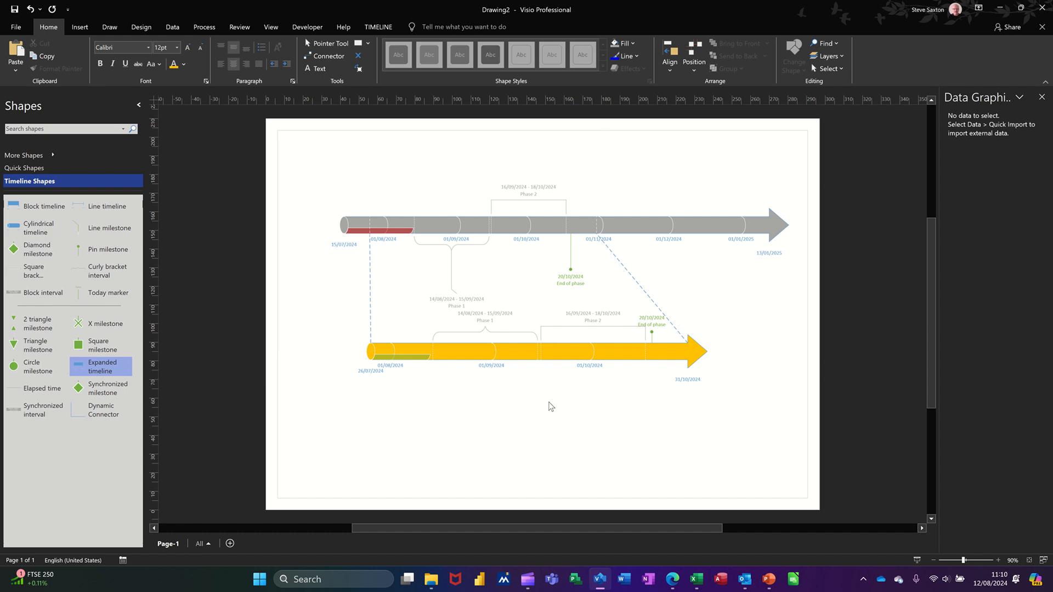